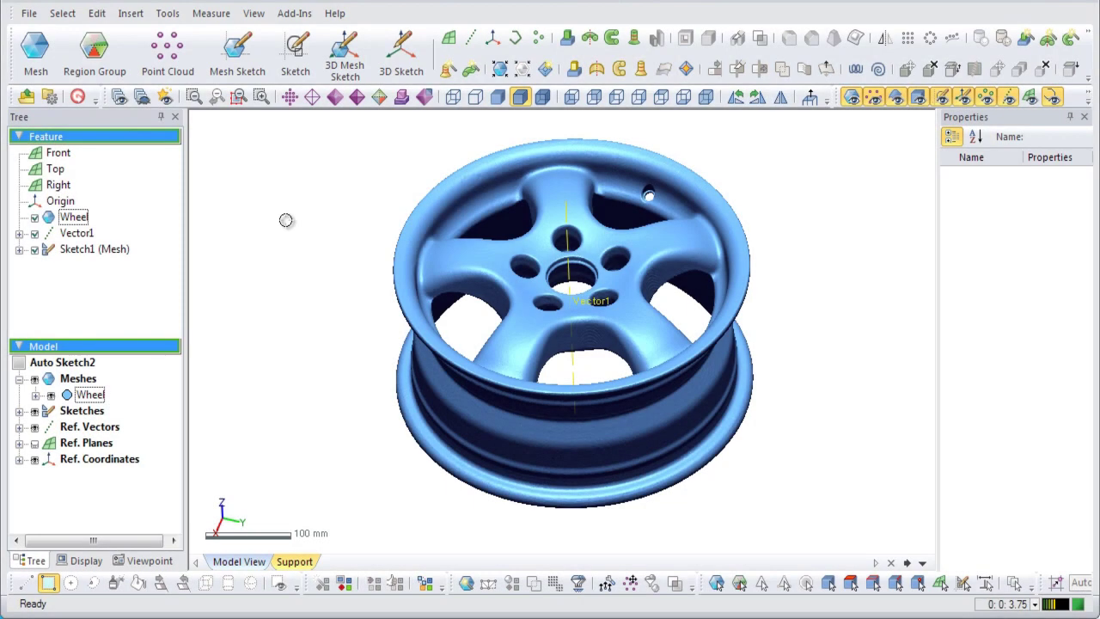
Set up a rotational mesh sketch about Vector1 with the Right base plane, offsetting the section angle by about 6.5°
right_click_drag(285, 219, 288, 219)
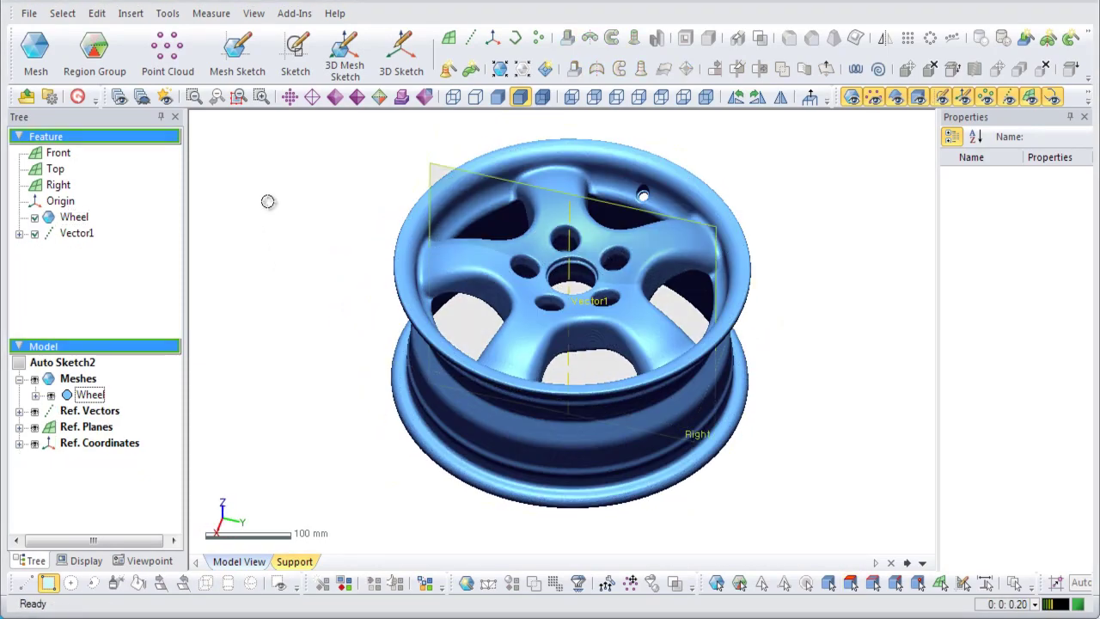
left_click(245, 67)
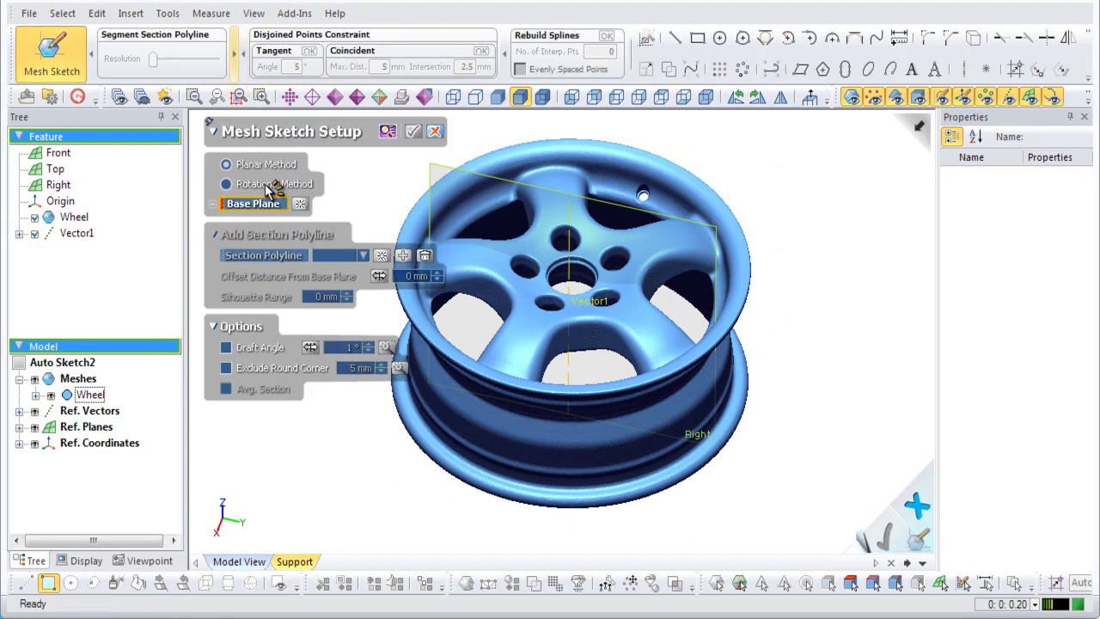
left_click(269, 190)
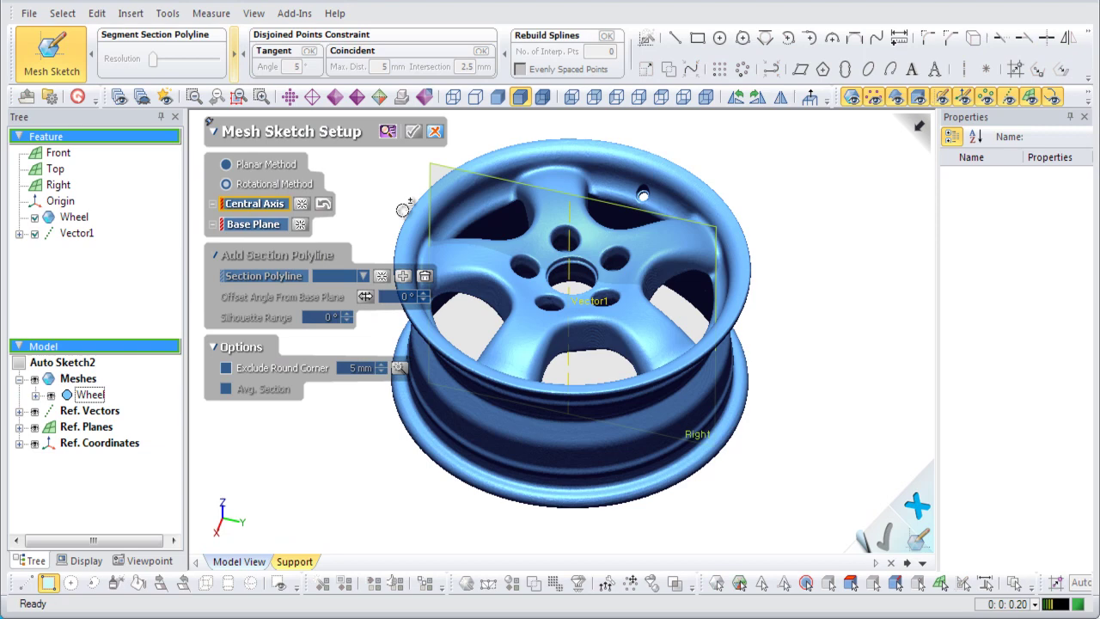
left_click(571, 244)
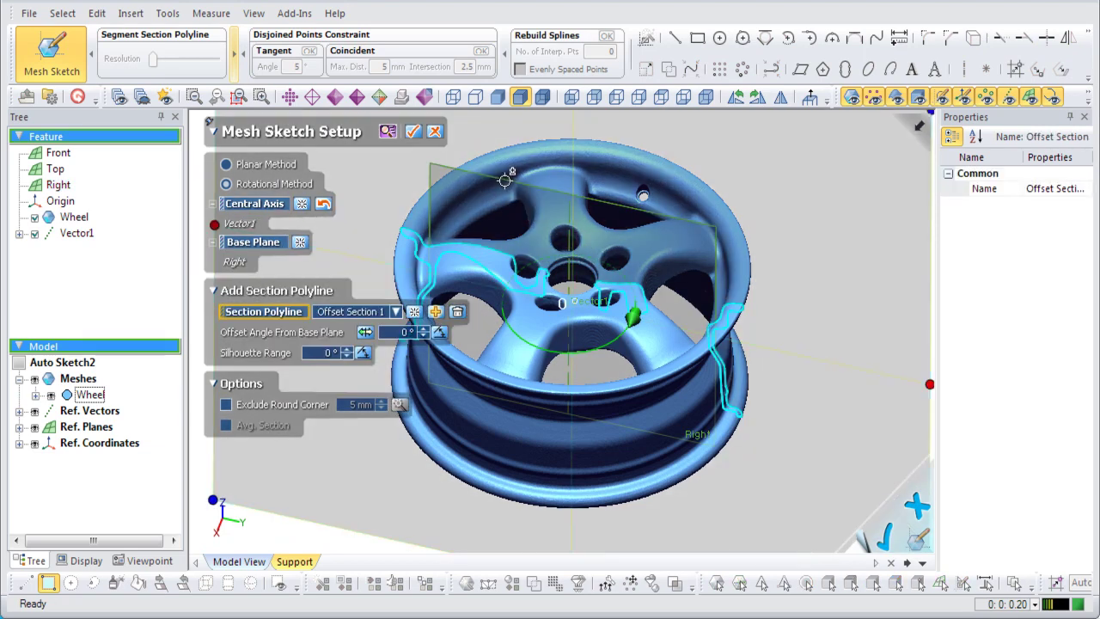
left_click_drag(508, 290, 506, 304)
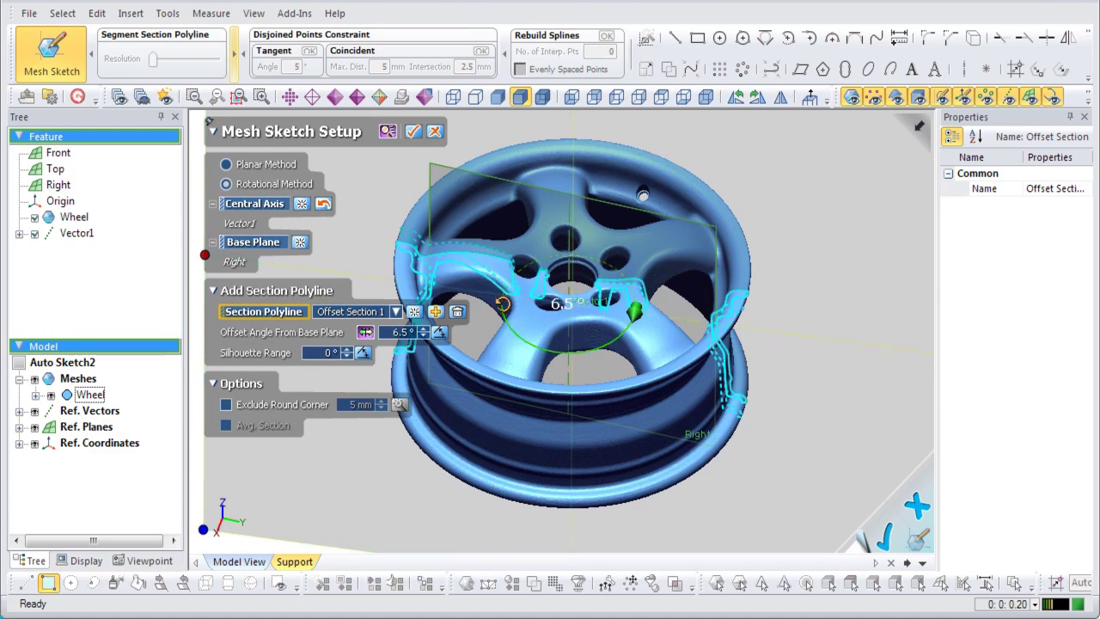
Limit the section plane to one half of the wheel at the central axis and accept the mesh sketch setup
scroll(503, 308, "down", 1)
left_click_drag(876, 350, 578, 309)
left_click(414, 130)
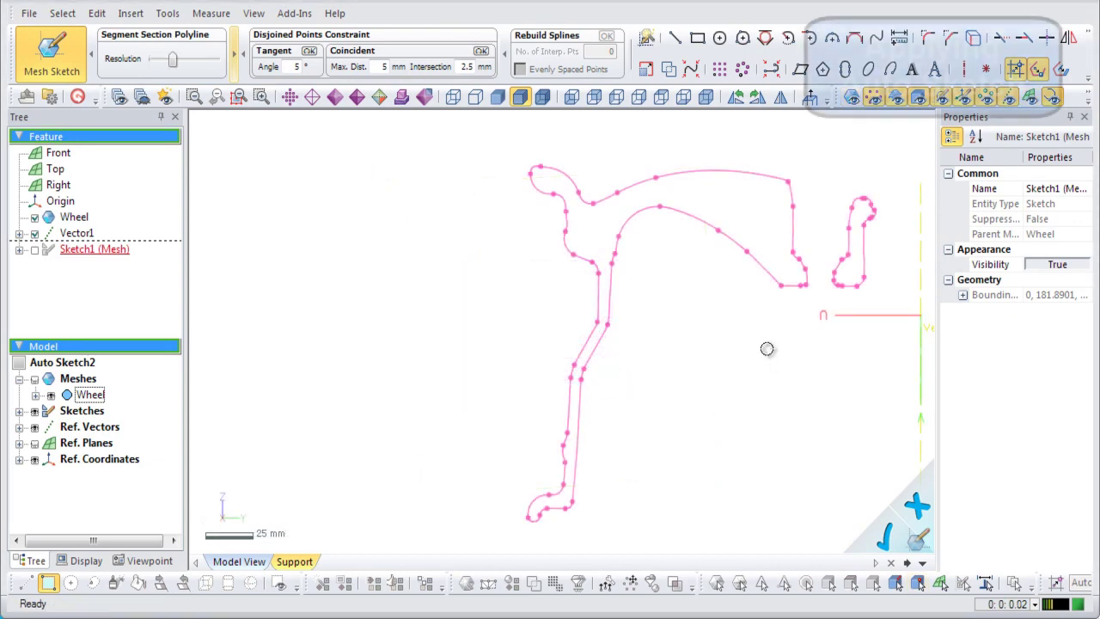
Try Auto Sketch on the upper and lower parts of the wheel section, clear the selection and try the Make All Curves option
left_click(644, 43)
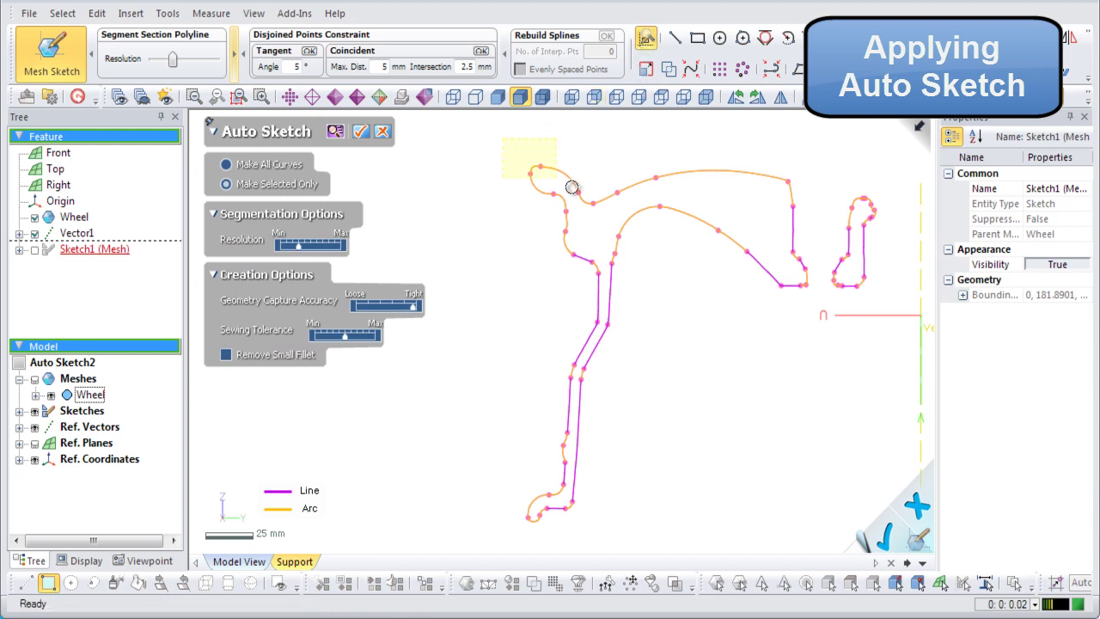
left_click_drag(571, 187, 769, 311)
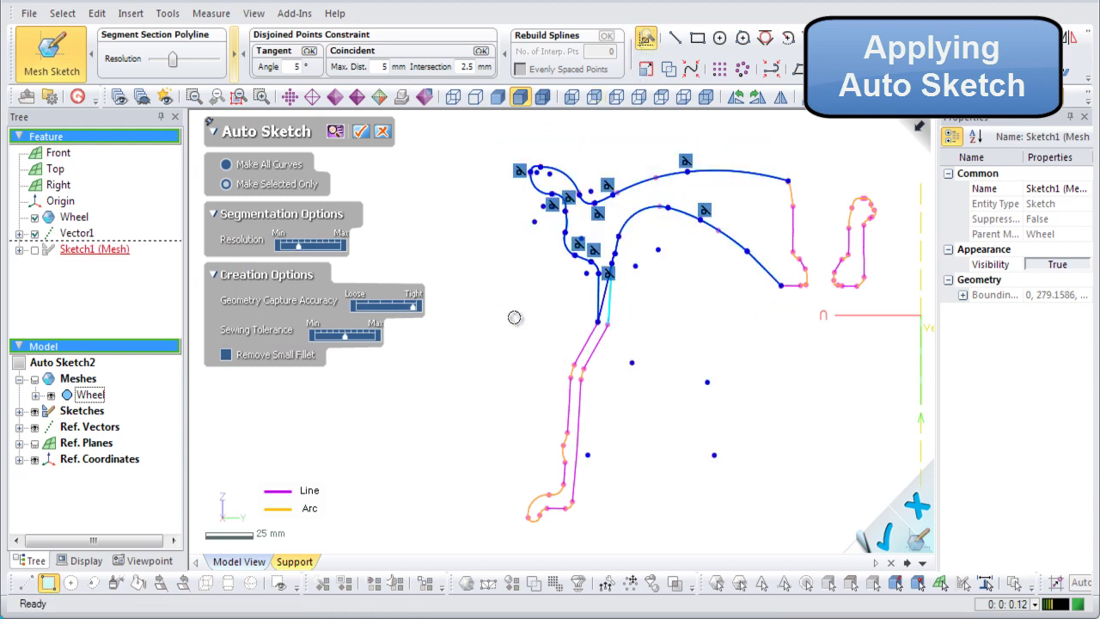
left_click_drag(514, 317, 672, 543)
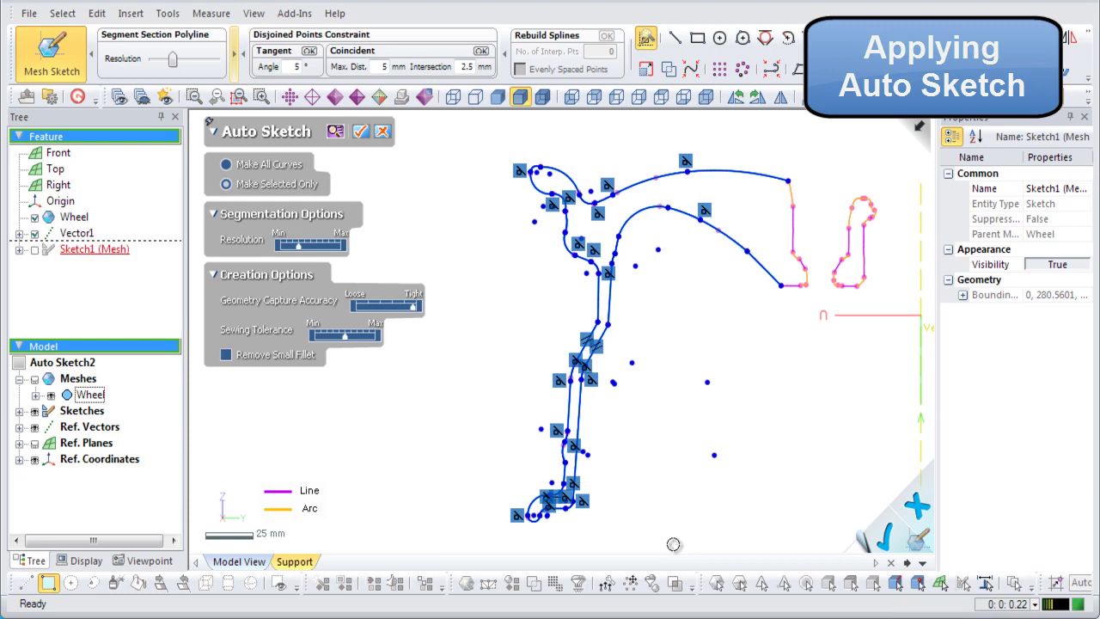
left_click_drag(478, 137, 800, 546)
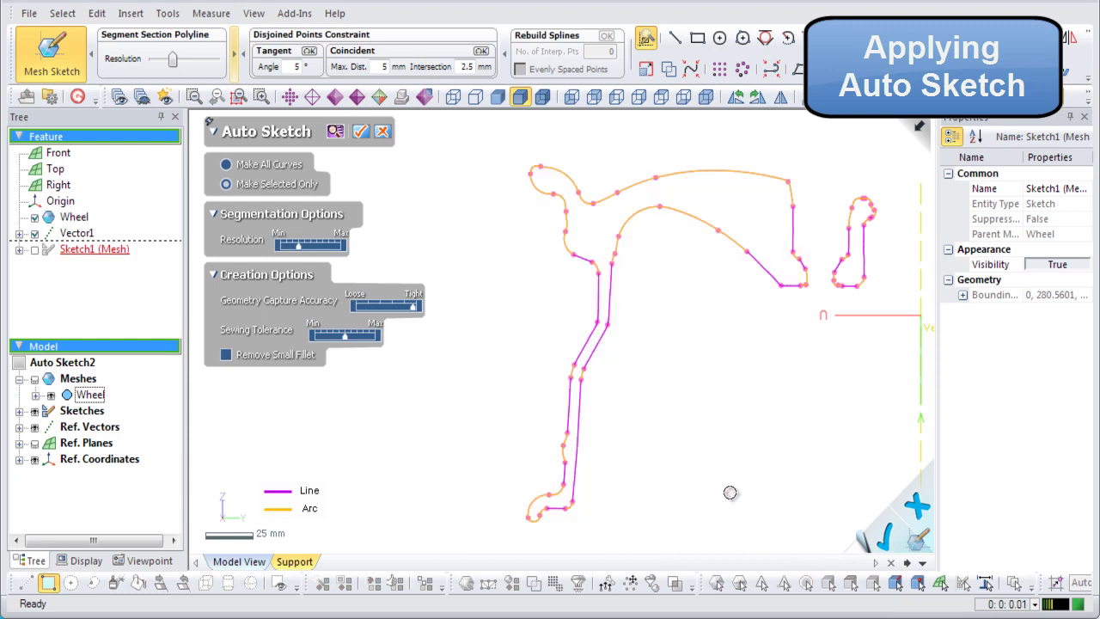
left_click(302, 169)
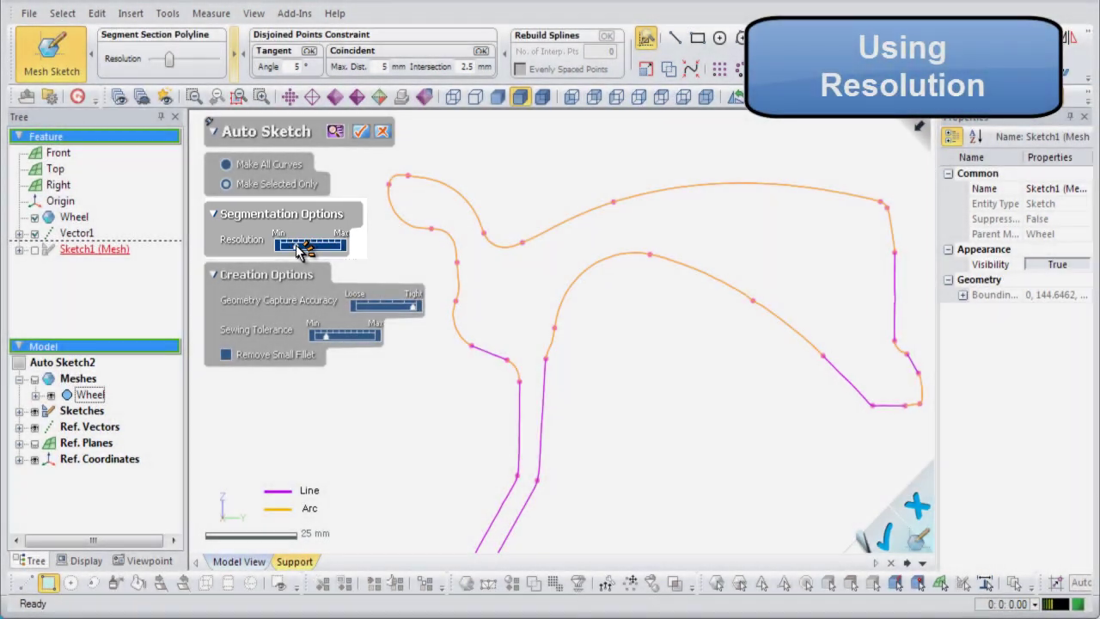
Raise the segmentation resolution and compare tight and loose Geometry Capture Accuracy on the curves near the hub
mouse_move(296, 247)
left_mouse_down()
mouse_move(346, 248)
mouse_move(294, 247)
mouse_move(310, 247)
left_mouse_up()
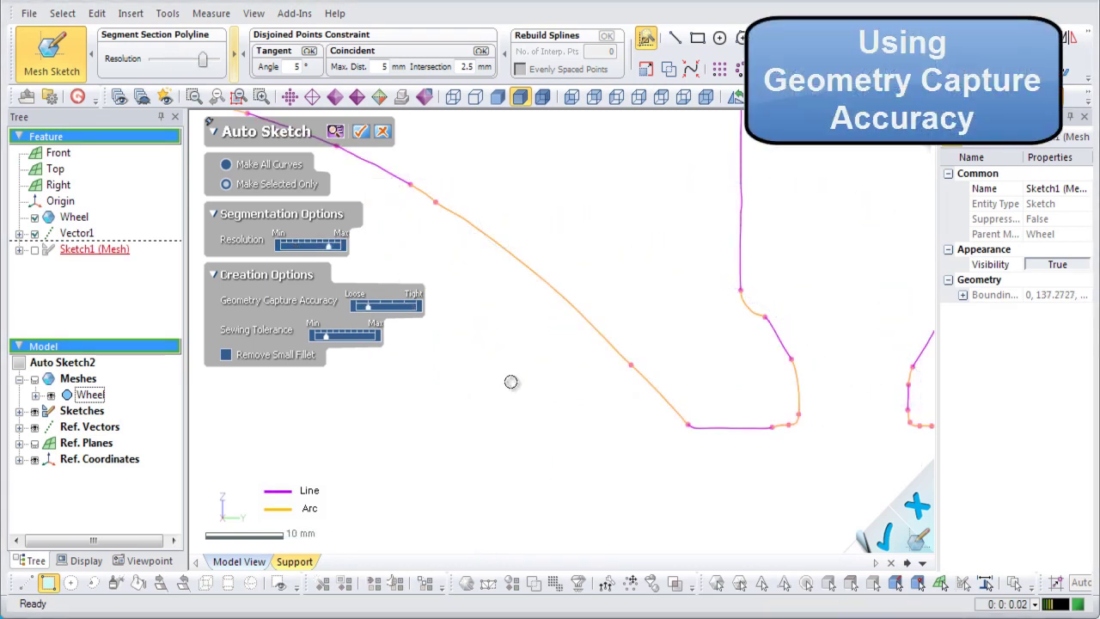
mouse_move(833, 478)
left_mouse_down()
mouse_move(695, 292)
mouse_move(391, 156)
left_mouse_up()
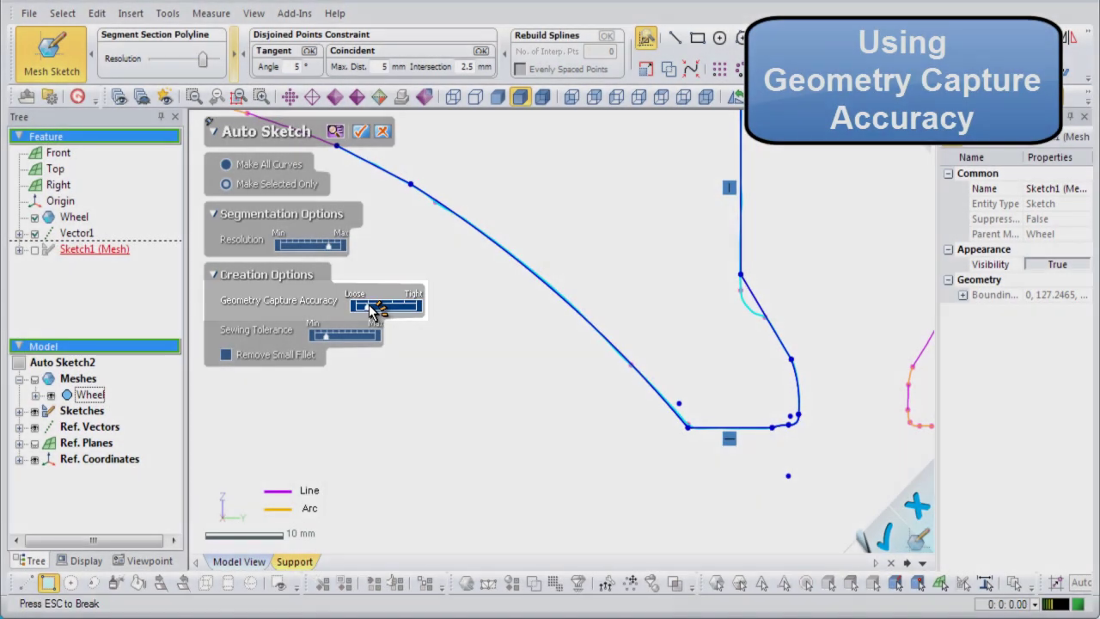
left_click_drag(370, 309, 436, 315)
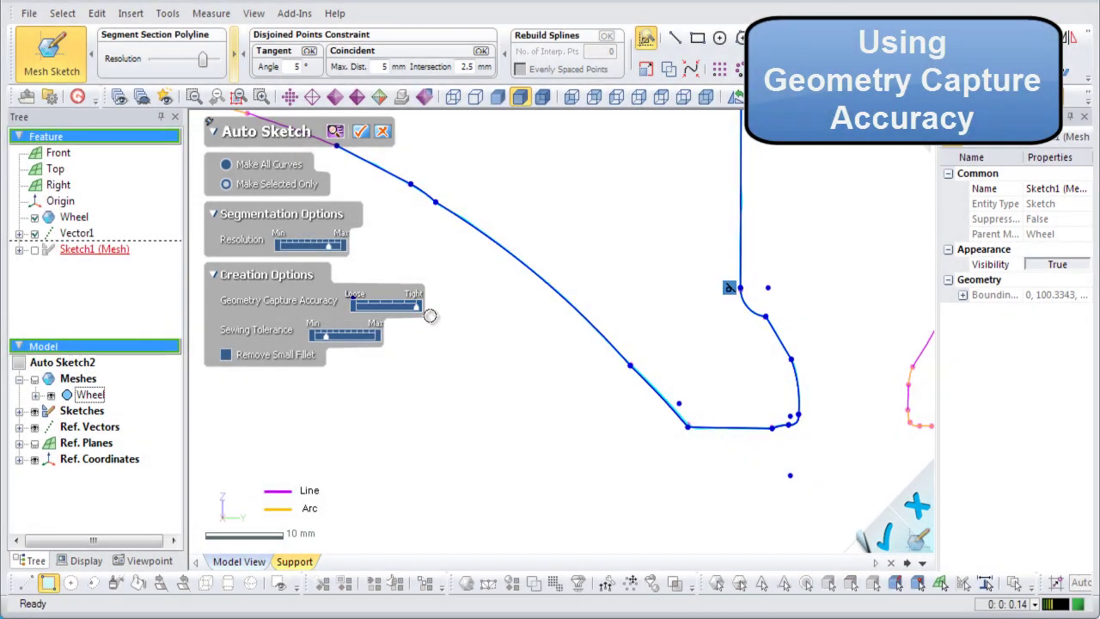
left_click_drag(424, 305, 374, 305)
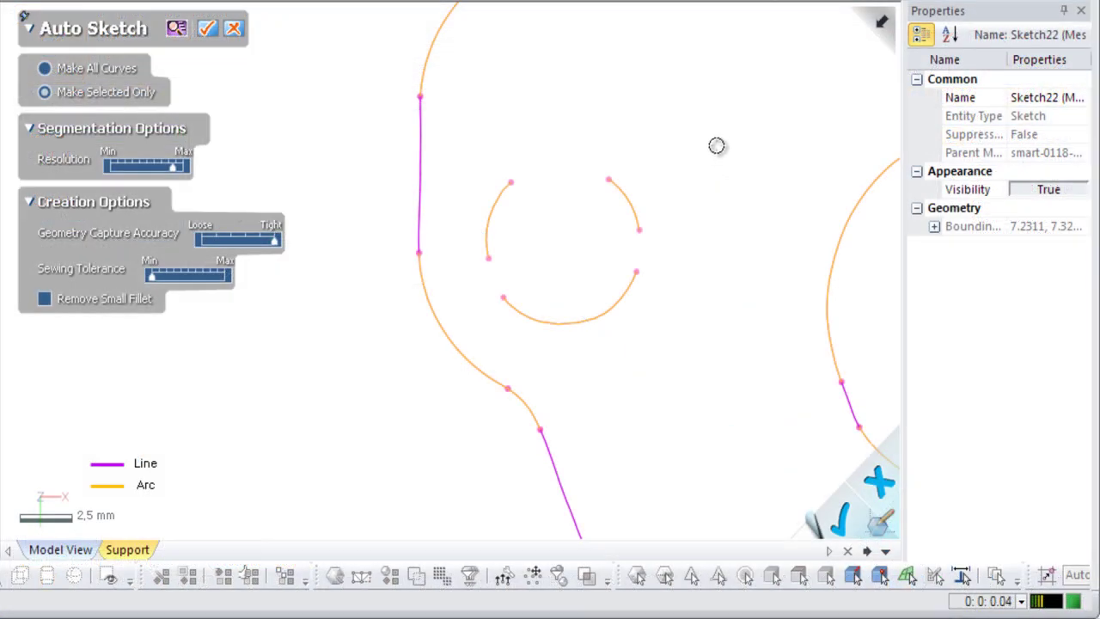
Fit the three separate arcs into one closed circular loop by raising the Sewing Tolerance, and loosen the Geometry Capture Accuracy
left_click_drag(718, 141, 487, 317)
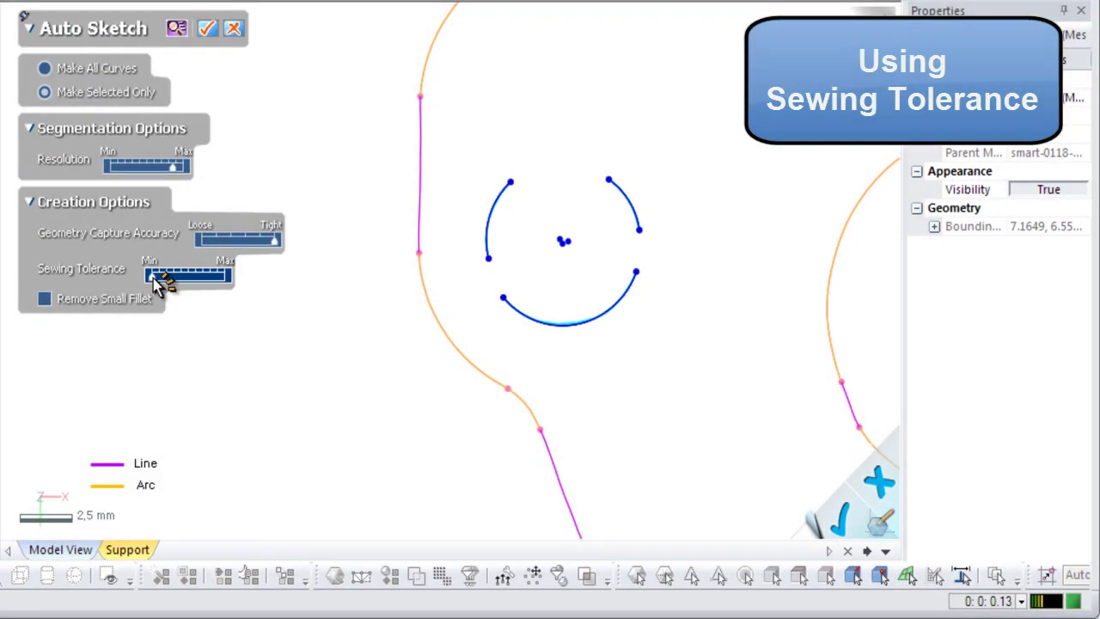
left_click_drag(155, 278, 217, 282)
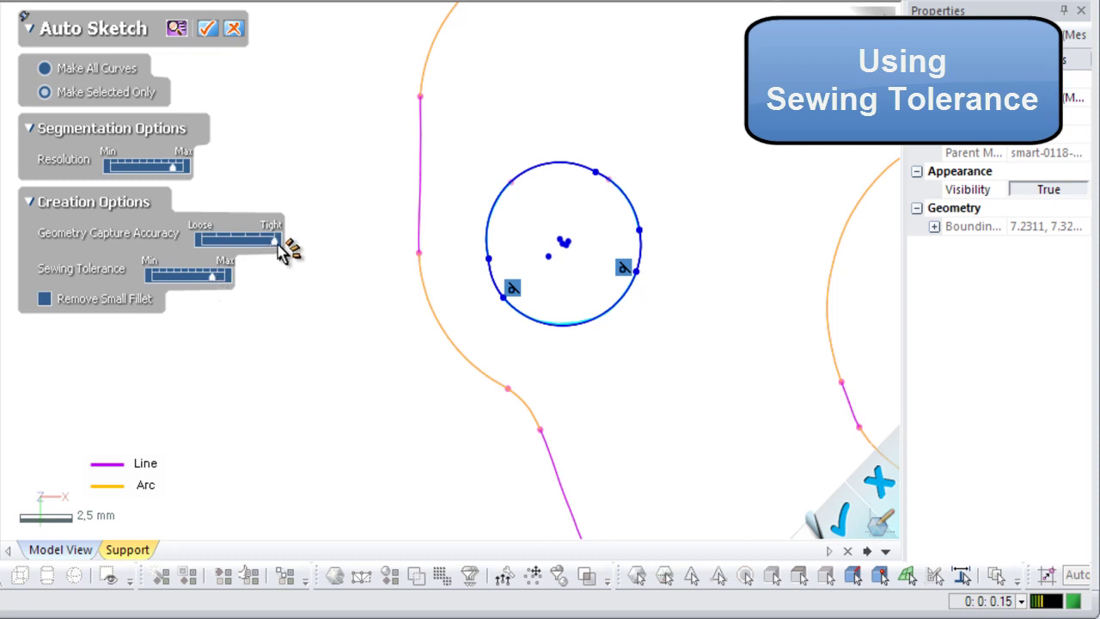
left_click_drag(276, 243, 250, 242)
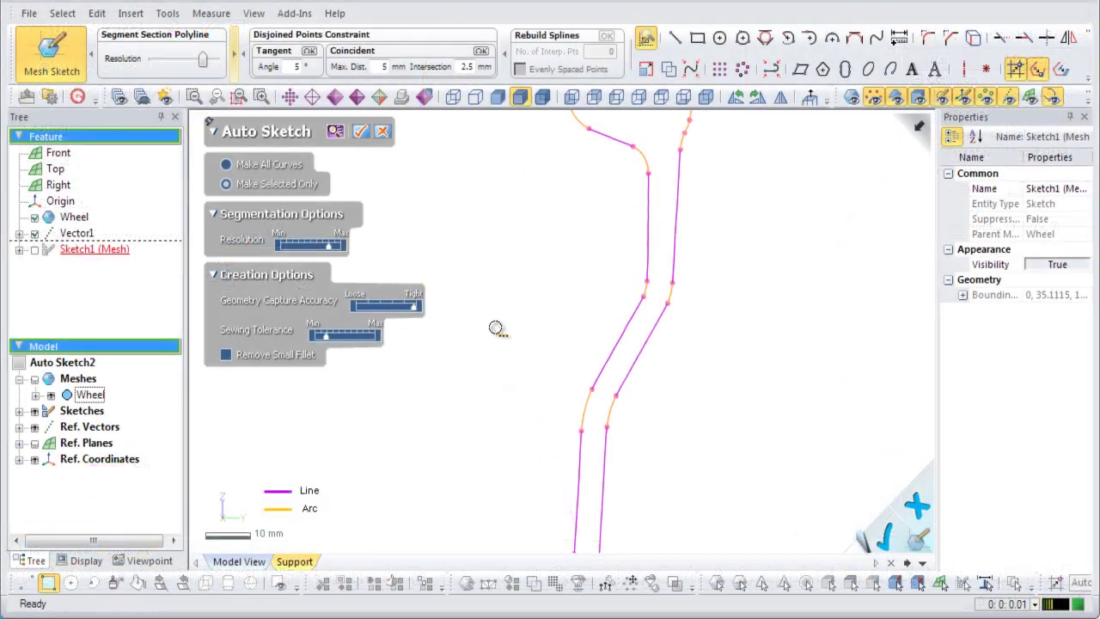
Fit the two parallel rim wall profiles, enable Remove Small Fillet and take its radius limit from the upper corner arc
mouse_move(496, 142)
left_mouse_down()
mouse_move(730, 202)
mouse_move(720, 448)
left_mouse_up()
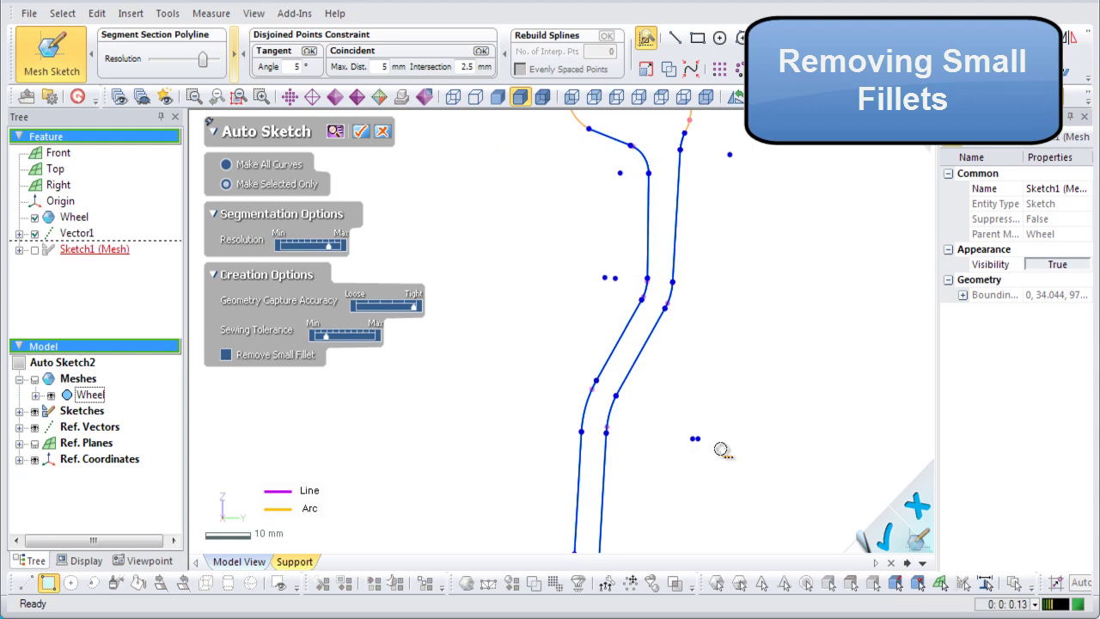
left_click(266, 355)
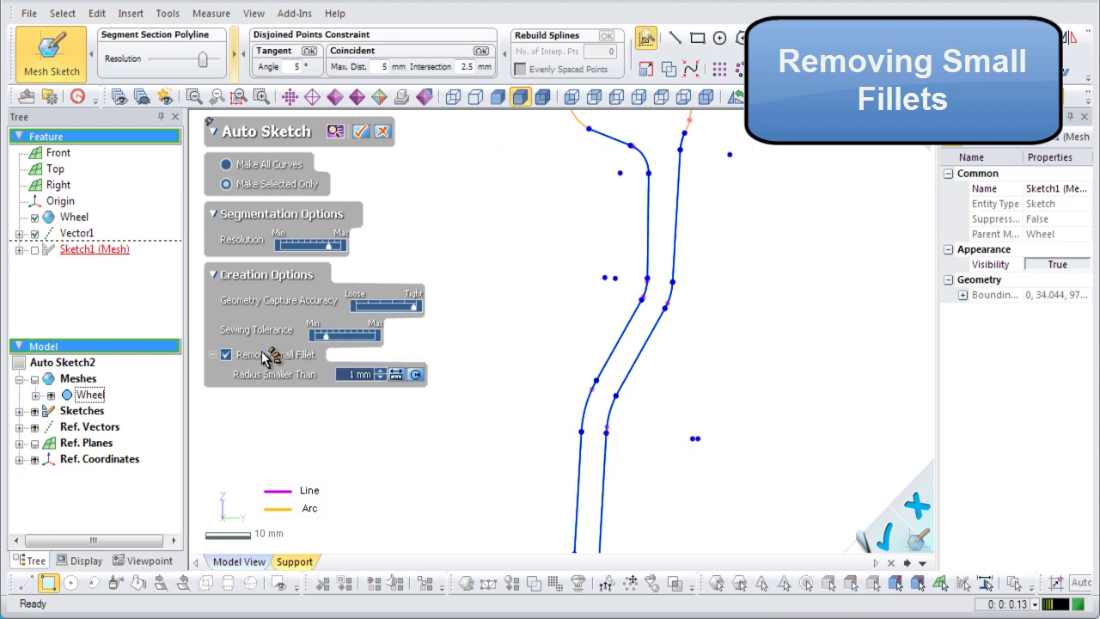
left_click(416, 375)
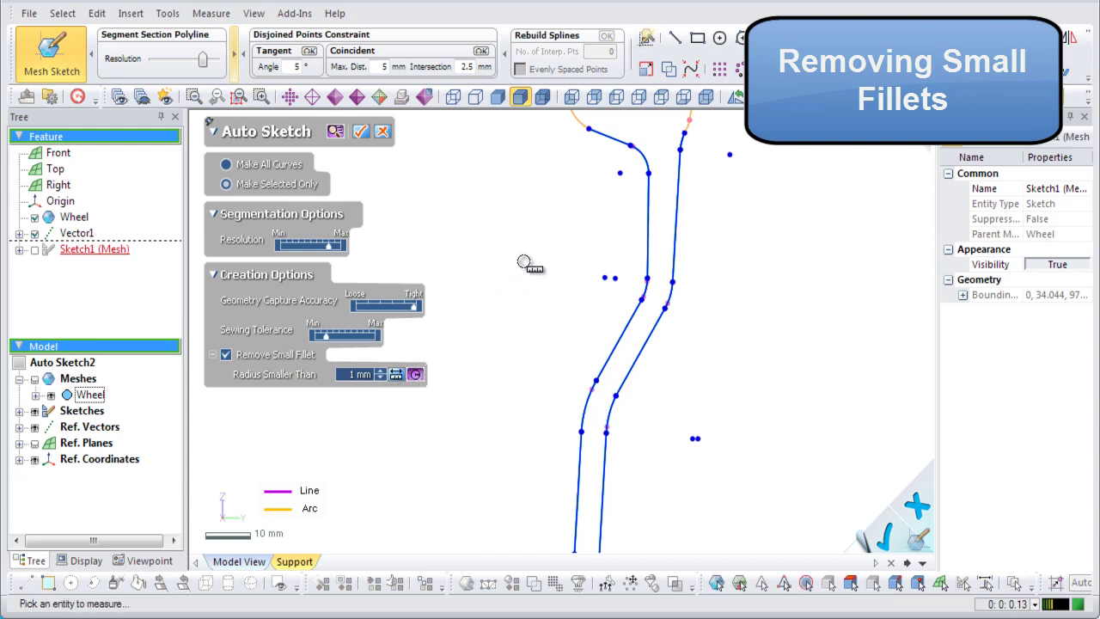
left_click(645, 163)
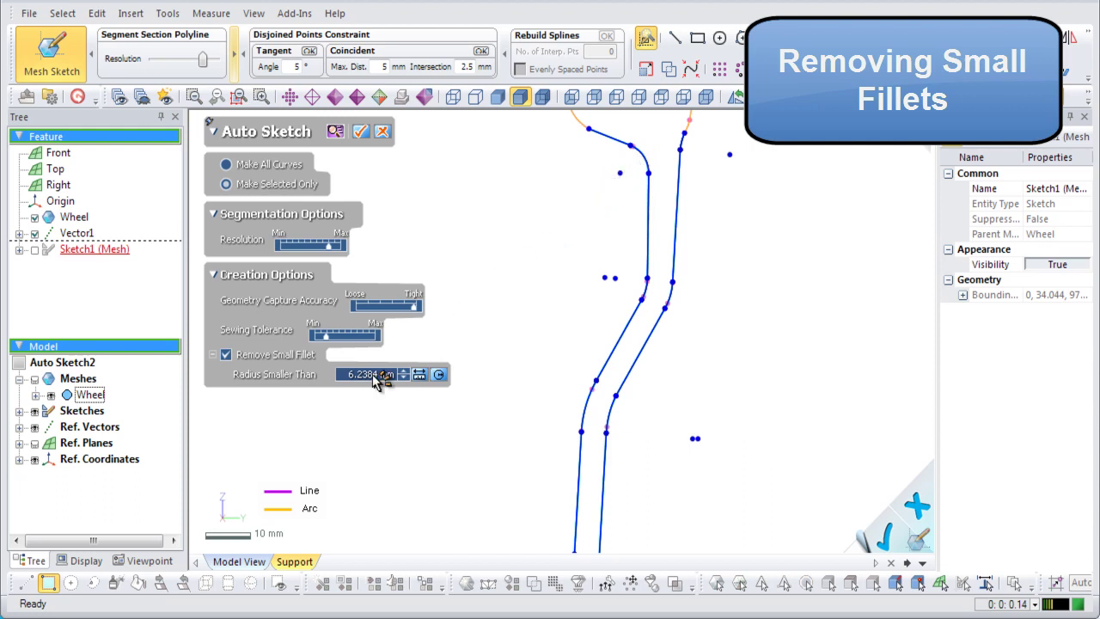
Set the small fillet removal limit to radii smaller than 30 mm and compare the profile with the option off and on
left_click(374, 376)
type("30")
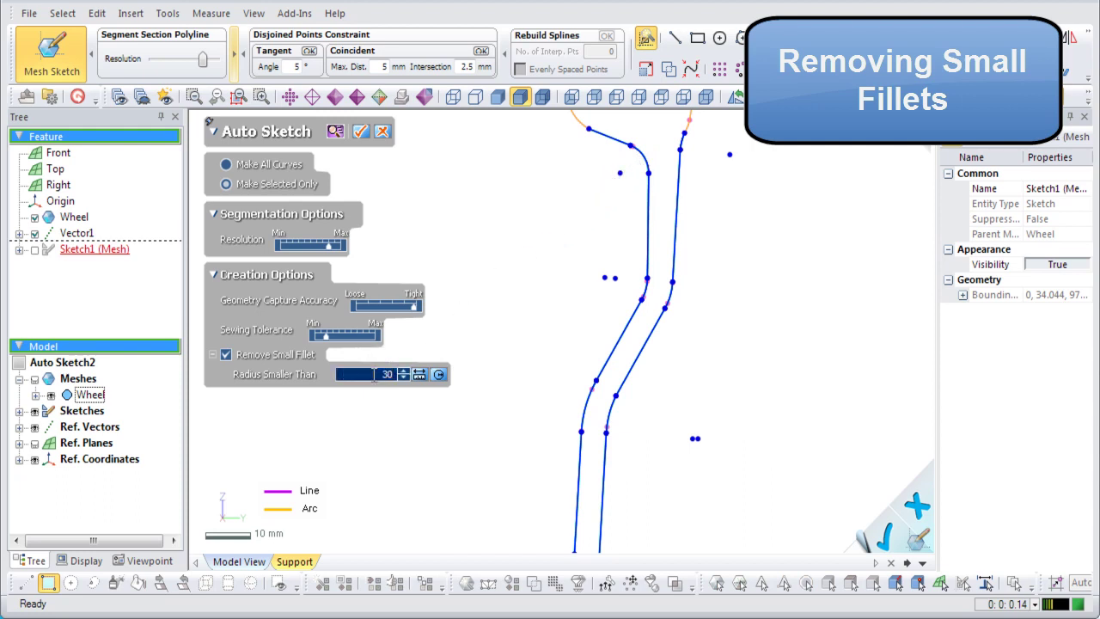
key("Return")
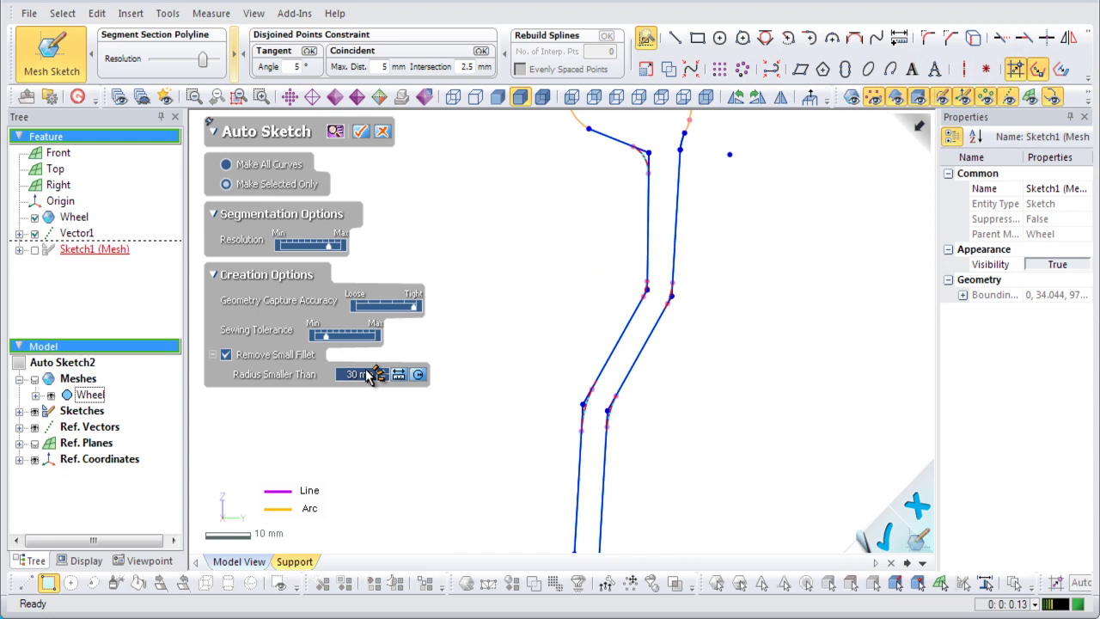
left_click(256, 357)
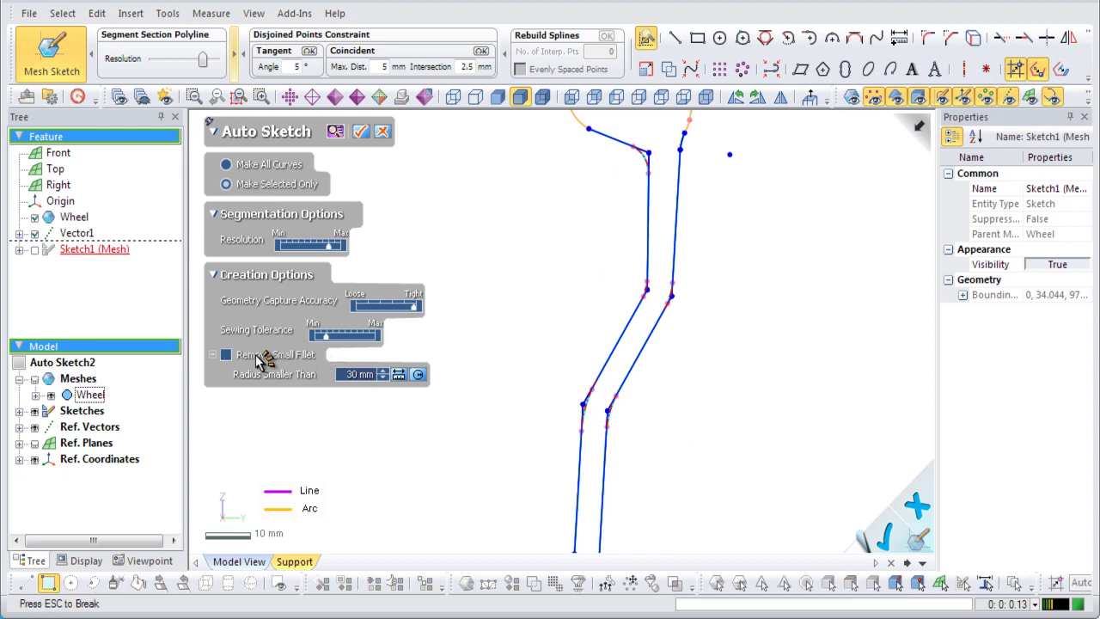
left_click(256, 358)
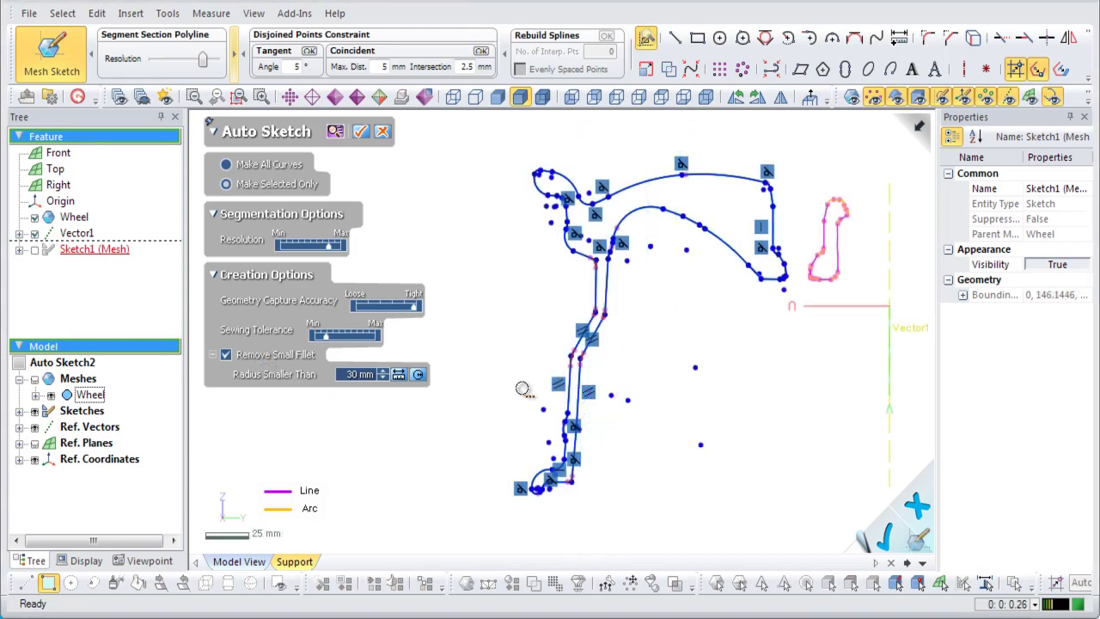
Accept the auto-sketched wheel profile, exit the mesh sketch and clear the sketch selection
left_click(361, 130)
left_click(66, 55)
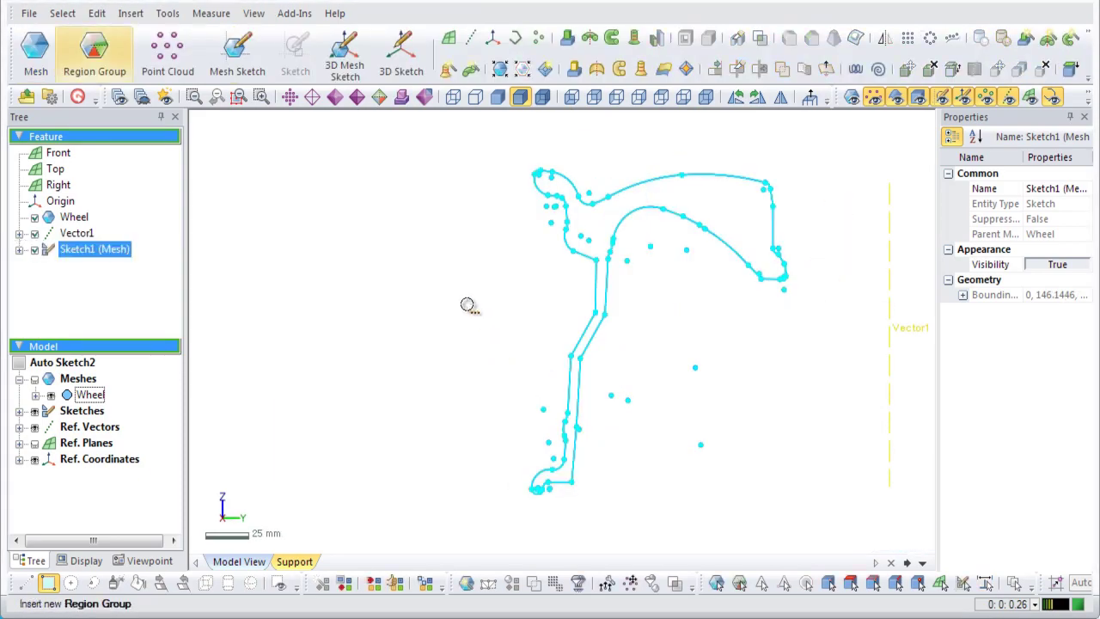
left_click(380, 161)
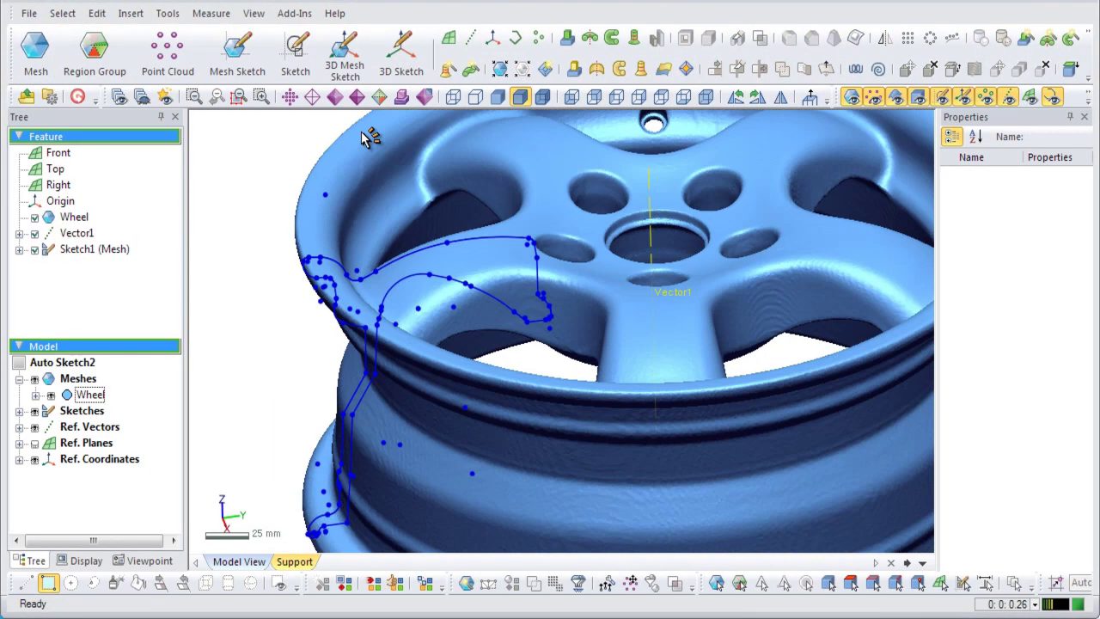
Revolve the closed Sketch1 (Mesh) profile 360° in one direction about Vector1
left_click(587, 43)
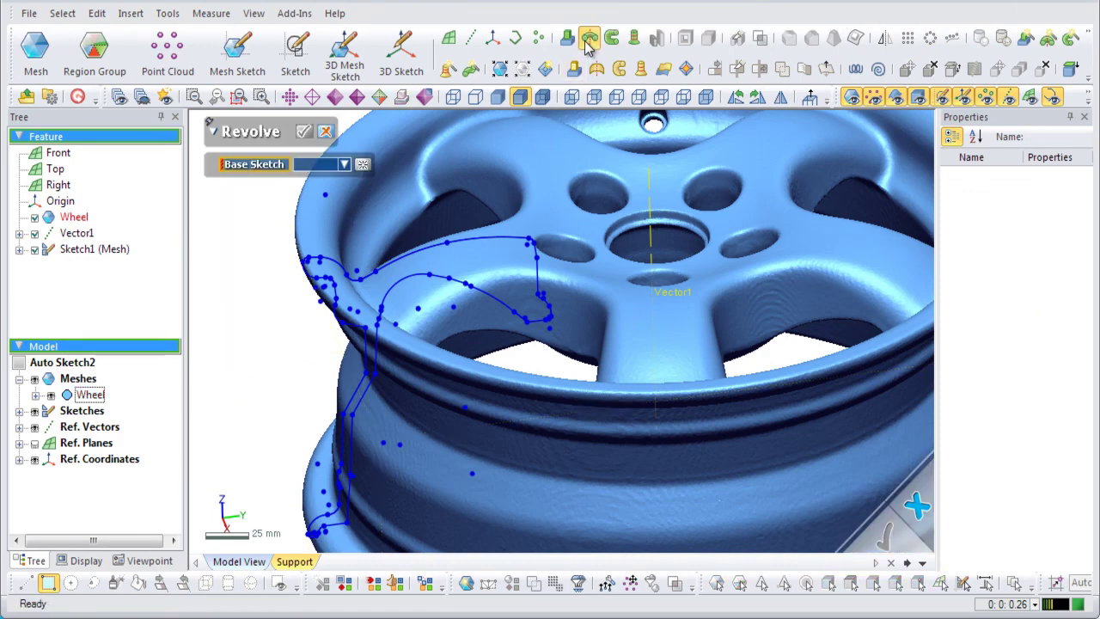
left_click(456, 242)
left_click(255, 224)
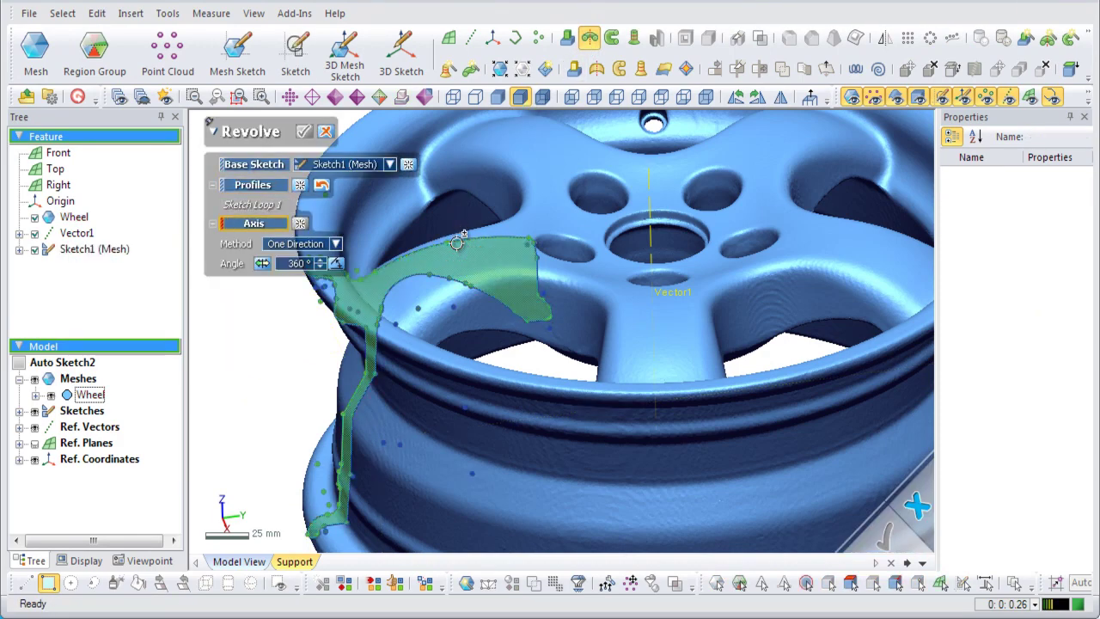
left_click(76, 233)
left_click(304, 131)
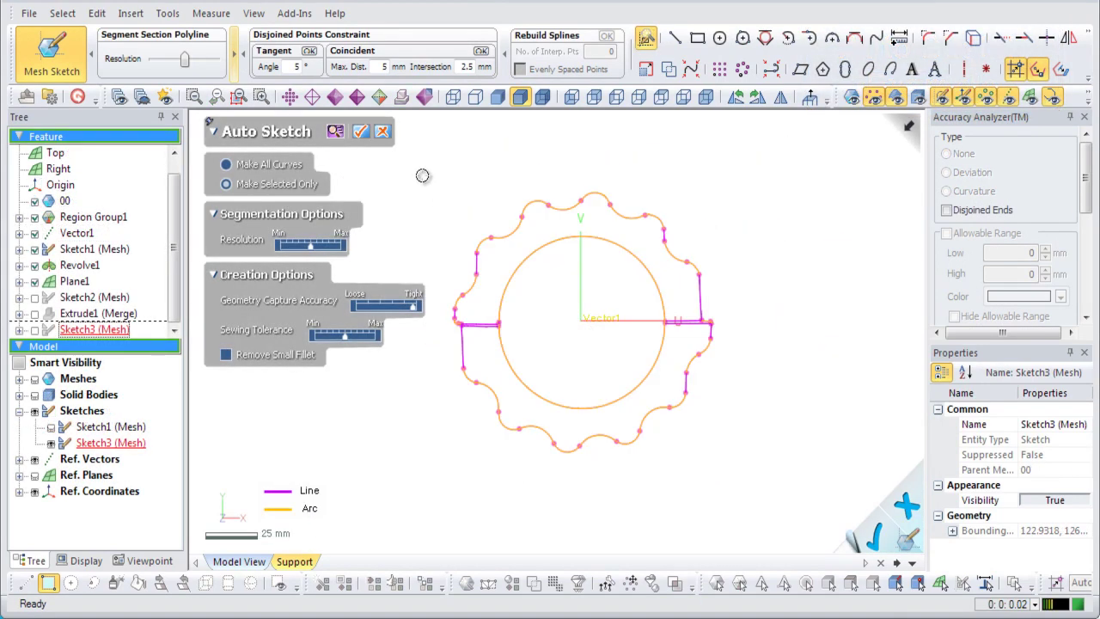
Auto-sketch the wavy outer contour of Sketch3 (Mesh), excluding the inner circle and the short split line on its negative X side
left_click_drag(506, 212, 739, 462)
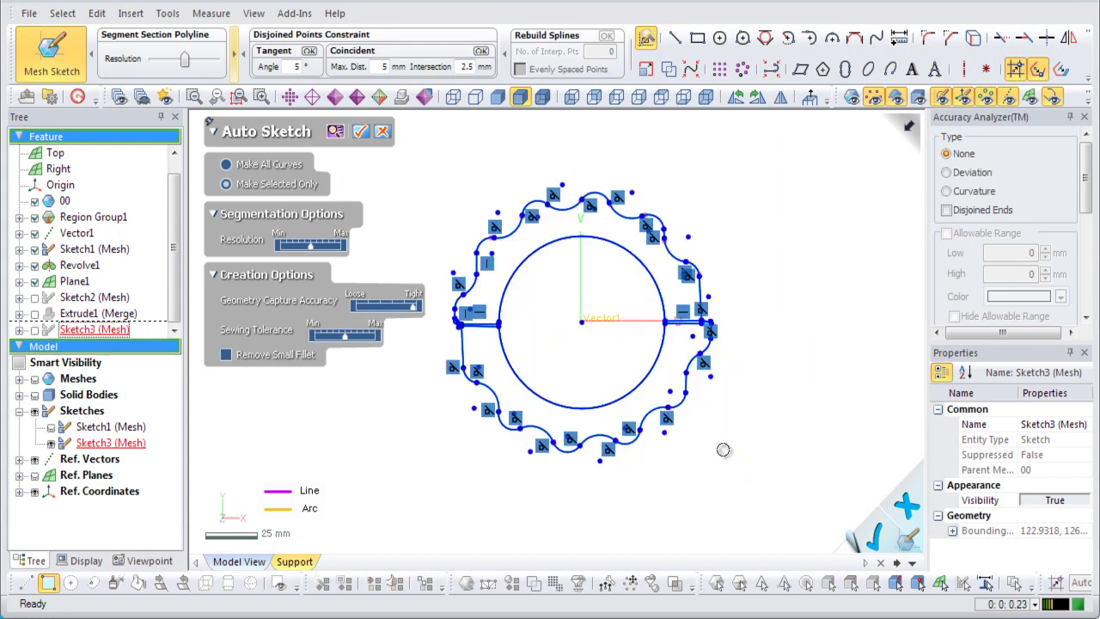
left_click_drag(567, 367, 485, 302, "ctrl")
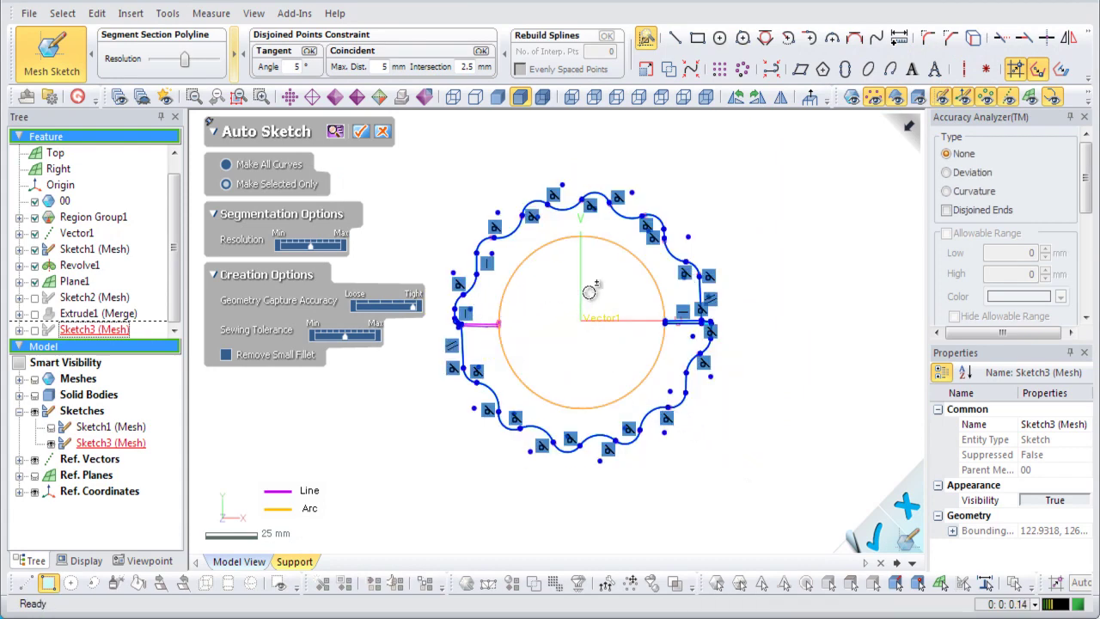